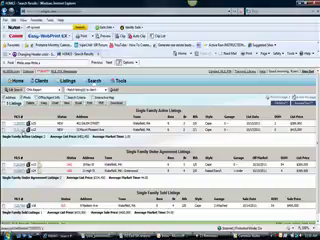
Step: Open the first New Wakefield single-family listing's report from its MLS number in the results
click(10, 132)
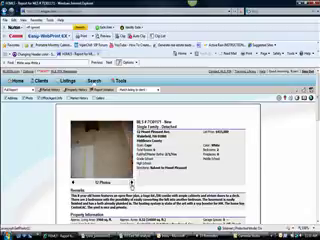
scroll(160, 150, down, 3)
scroll(160, 150, down, 3)
scroll(160, 150, down, 3)
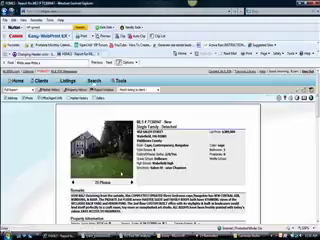
Step: Page through seven listing photos, including dining room and kitchen, then return to Search Results
click(133, 183)
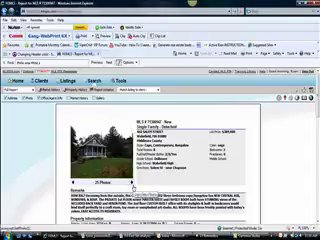
click(133, 183)
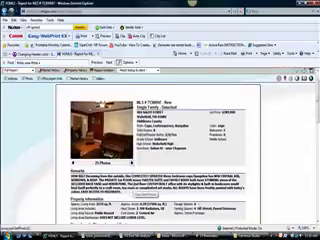
click(133, 184)
click(133, 184)
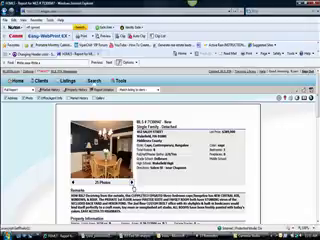
click(133, 184)
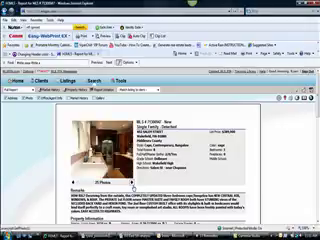
click(133, 186)
click(133, 186)
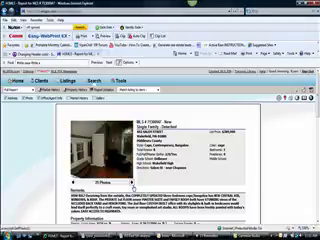
click(22, 38)
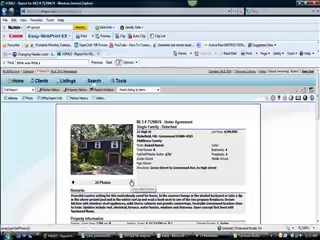
Step: Flip the under-agreement listing's photos from exterior past the staircase, bathroom and blue room
click(143, 187)
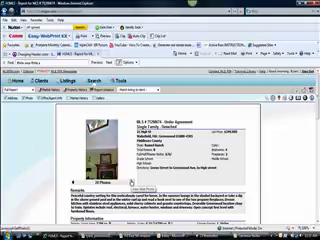
click(143, 187)
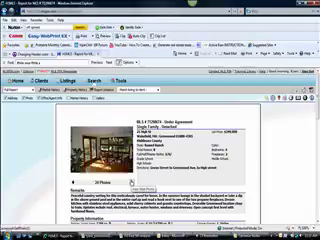
click(131, 181)
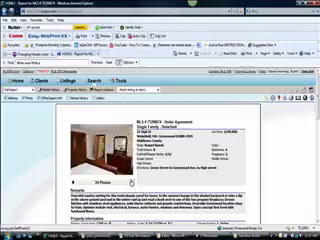
click(131, 181)
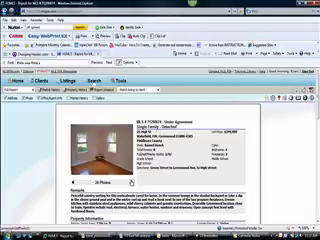
click(131, 181)
click(131, 181)
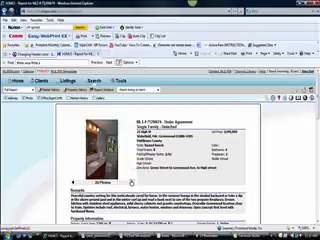
click(131, 181)
scroll(160, 150, down, 3)
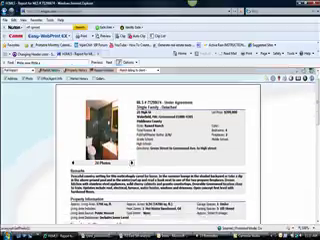
scroll(160, 150, down, 3)
scroll(131, 181, down, 4)
scroll(131, 181, down, 2)
scroll(131, 181, down, 2)
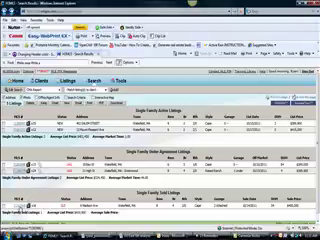
Step: Show the detail report for the sold Wakefield single-family listing
click(9, 42)
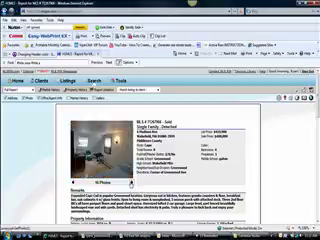
scroll(160, 150, down, 1)
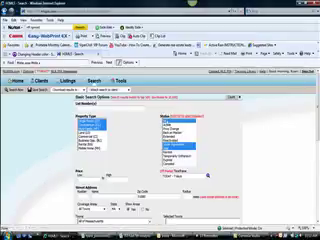
Step: Add several more listing statuses to the Wakefield search criteria and rerun the search
shift+click(170, 123)
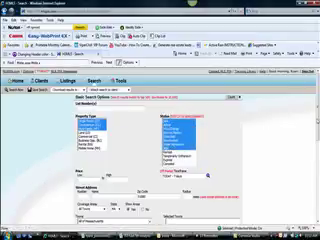
scroll(210, 158, down, 3)
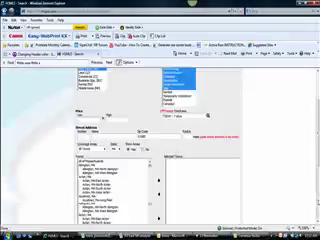
scroll(210, 158, down, 3)
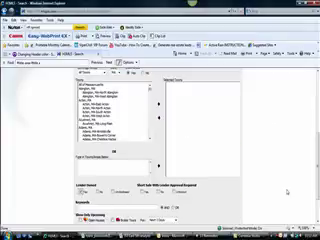
scroll(210, 158, down, 3)
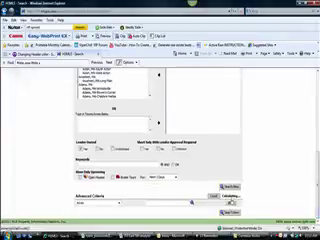
click(230, 197)
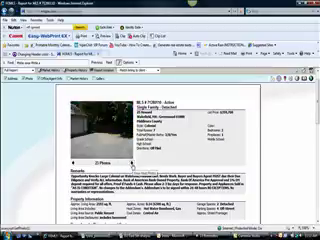
Step: Advance the active listing's photos to an interior shot
click(133, 164)
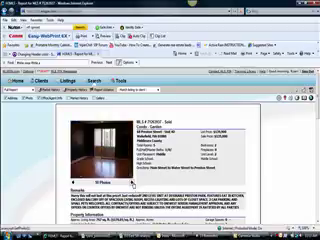
scroll(314, 185, down, 1)
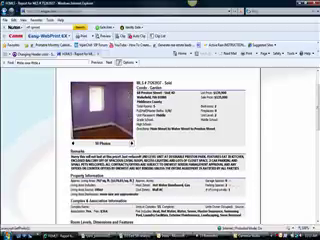
scroll(160, 140, down, 1)
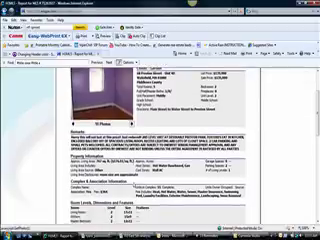
scroll(160, 140, down, 1)
scroll(160, 140, down, 1)
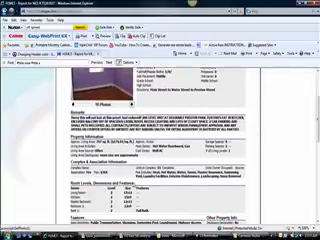
scroll(133, 187, down, 2)
scroll(133, 187, down, 2)
scroll(133, 187, down, 2)
scroll(133, 187, down, 1)
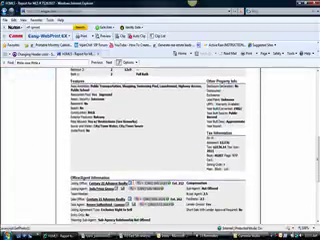
scroll(133, 187, down, 2)
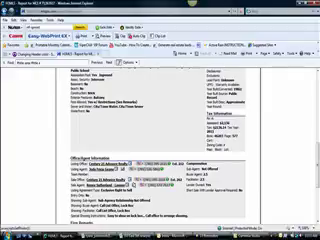
Step: Go back to the Wakefield condo and single-family search results list
click(136, 184)
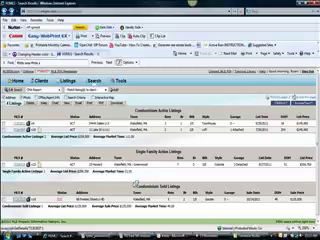